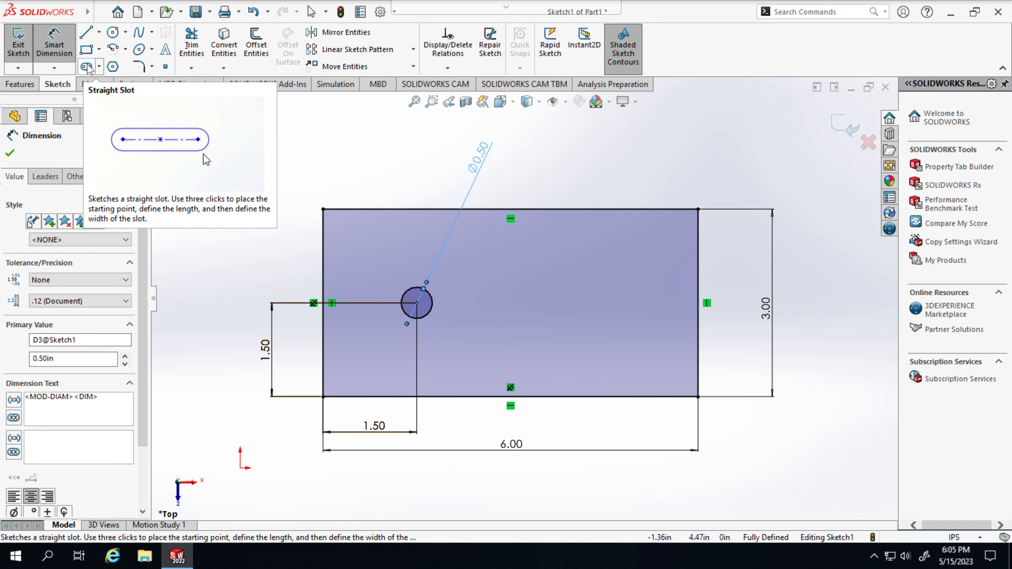
Sketch a horizontal straight slot beside the hole, level with its centre, about 1.72 in between arc centres and 0.59 in wide.
{"action": "left_click", "coordinate": [87, 67]}
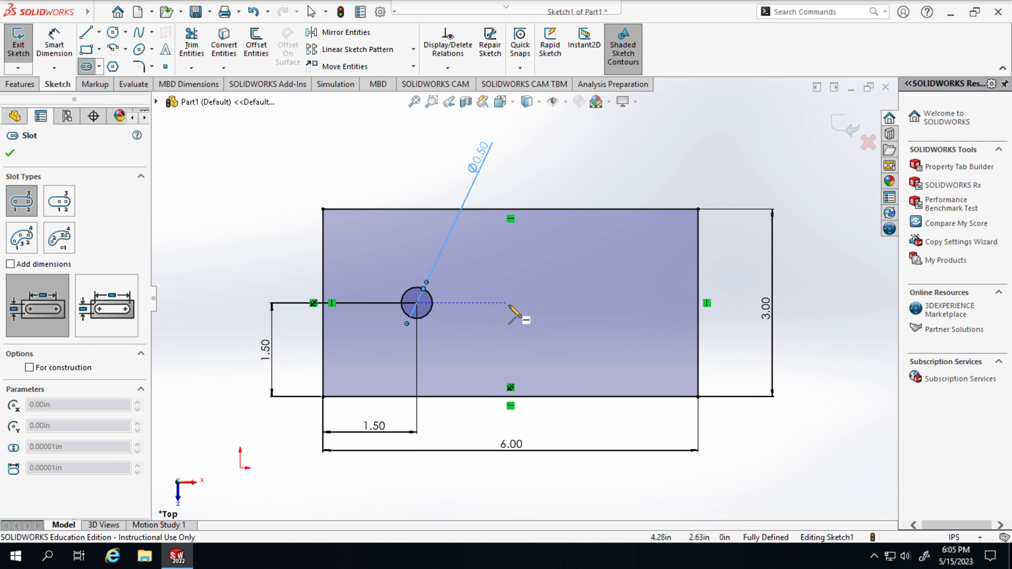
{"action": "left_click", "coordinate": [507, 303]}
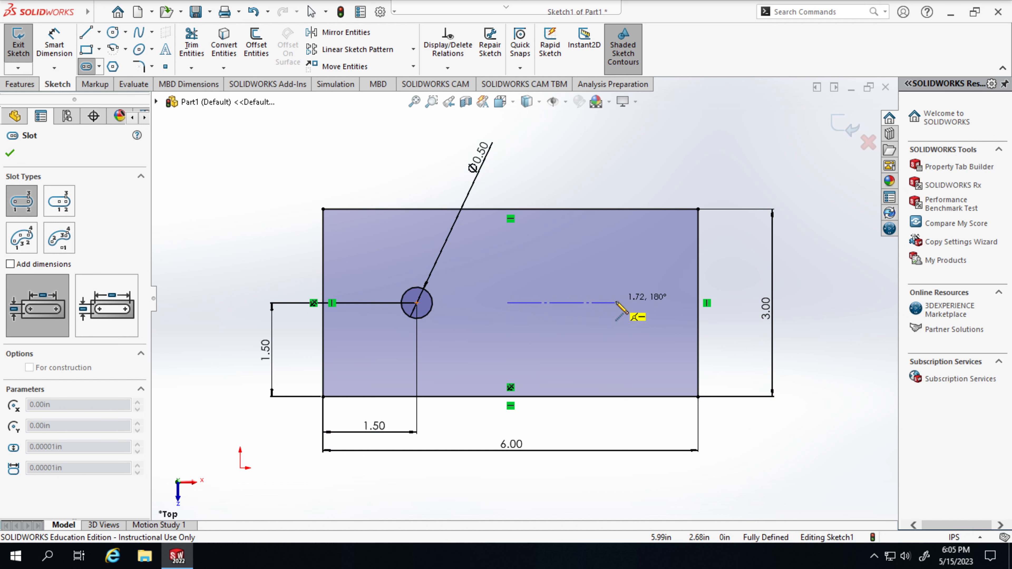
{"action": "left_click", "coordinate": [617, 303]}
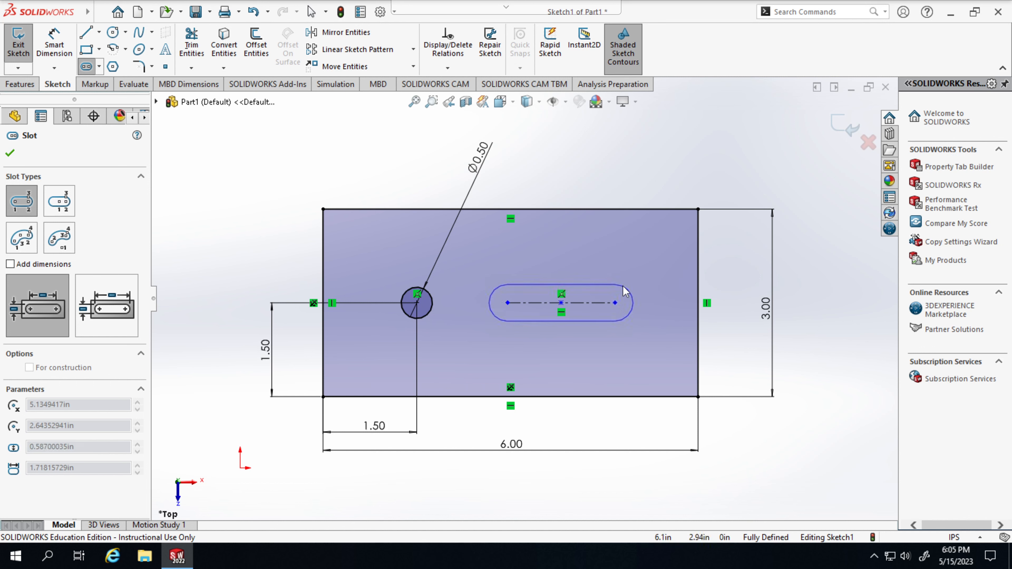
{"action": "left_click", "coordinate": [624, 285]}
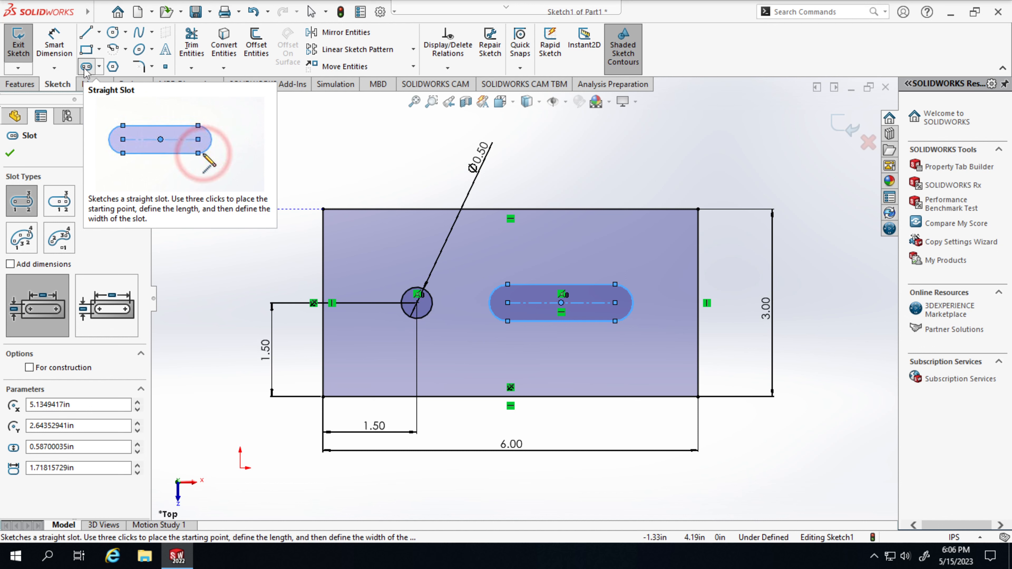
Dimension the radius of the slot's rounded end as 0.25 in.
{"action": "left_click", "coordinate": [50, 51]}
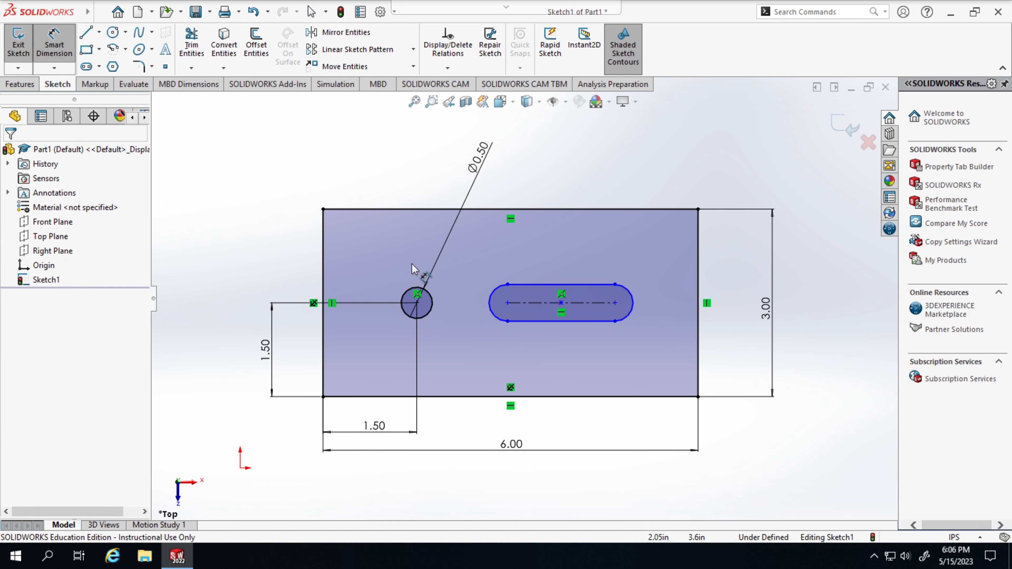
{"action": "left_click", "coordinate": [631, 297]}
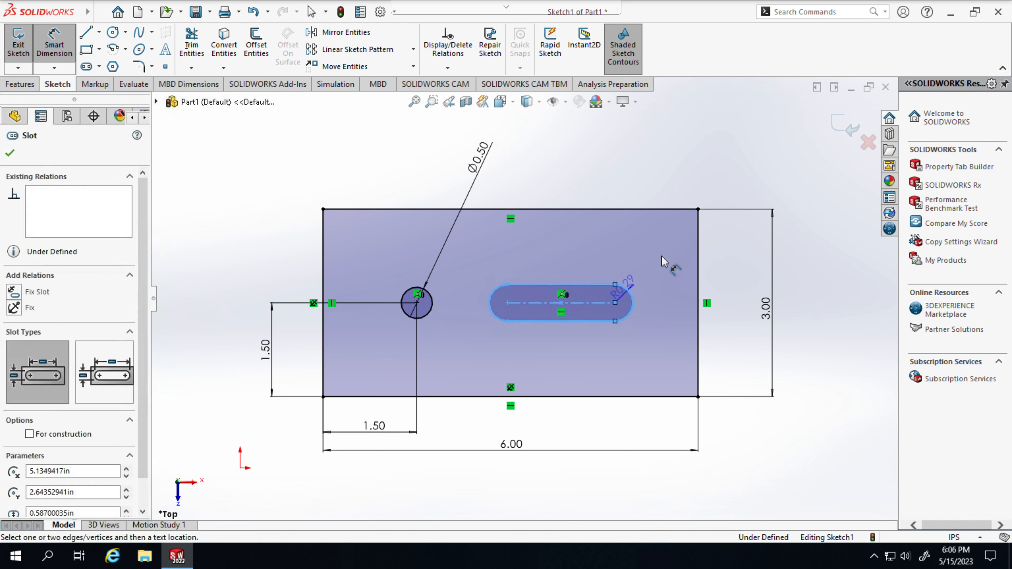
{"action": "left_click", "coordinate": [708, 177]}
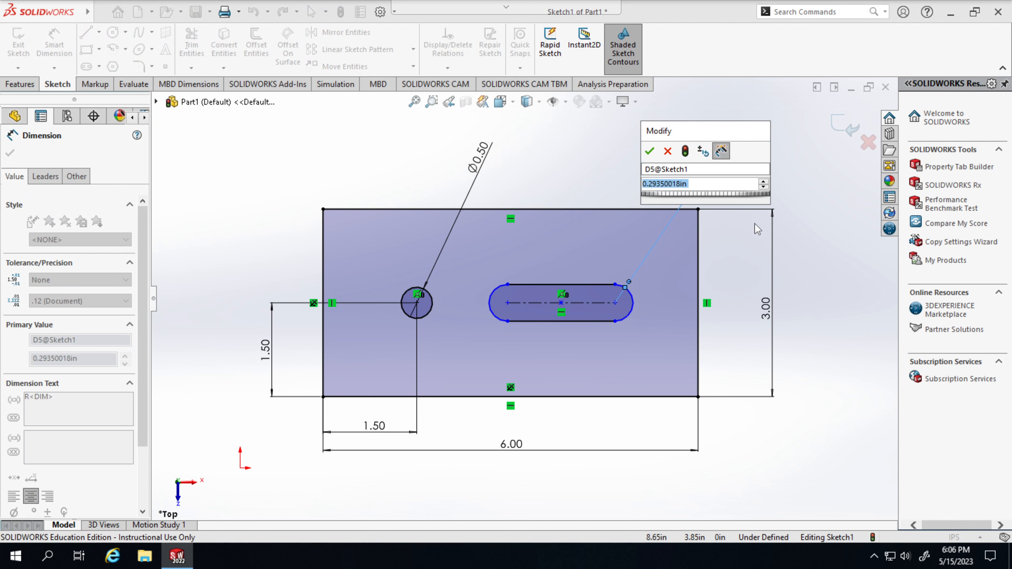
{"action": "type", "text": ".2"}
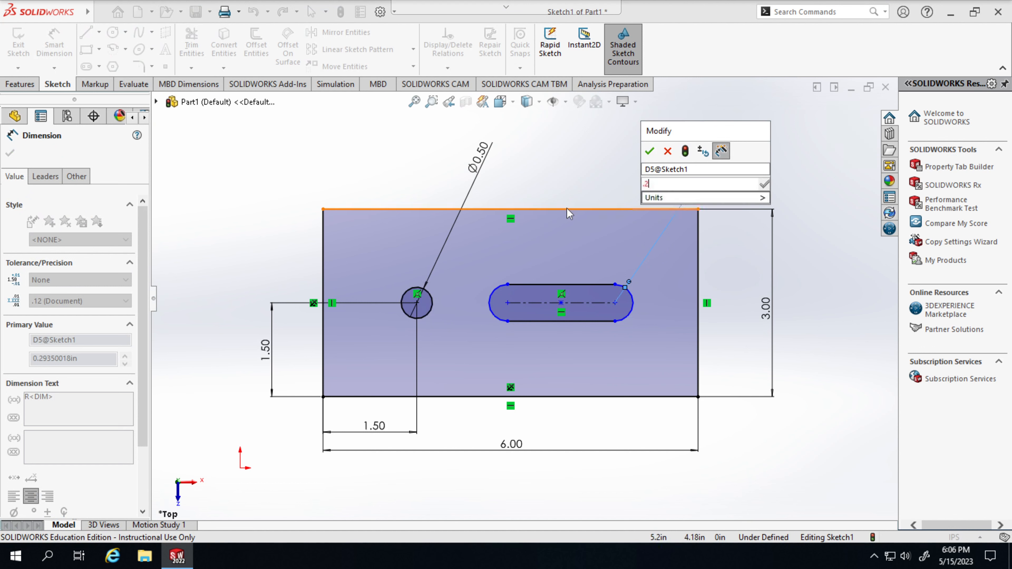
{"action": "type", "text": "5"}
{"action": "key", "text": "Return"}
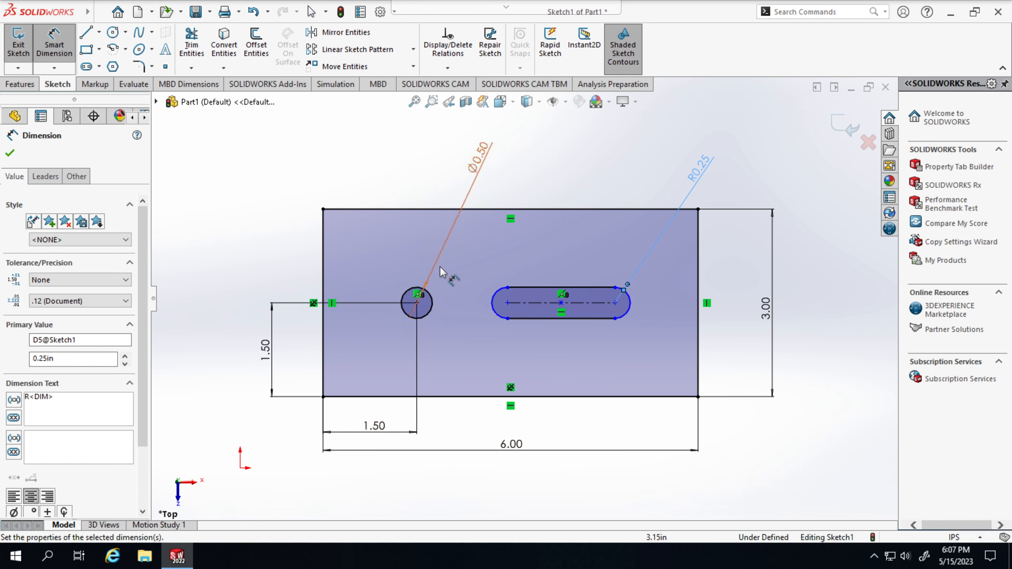
Dimension the vertical distance from the rectangle's bottom edge to the slot's left arc centre as a driven dimension.
{"action": "left_click", "coordinate": [475, 400]}
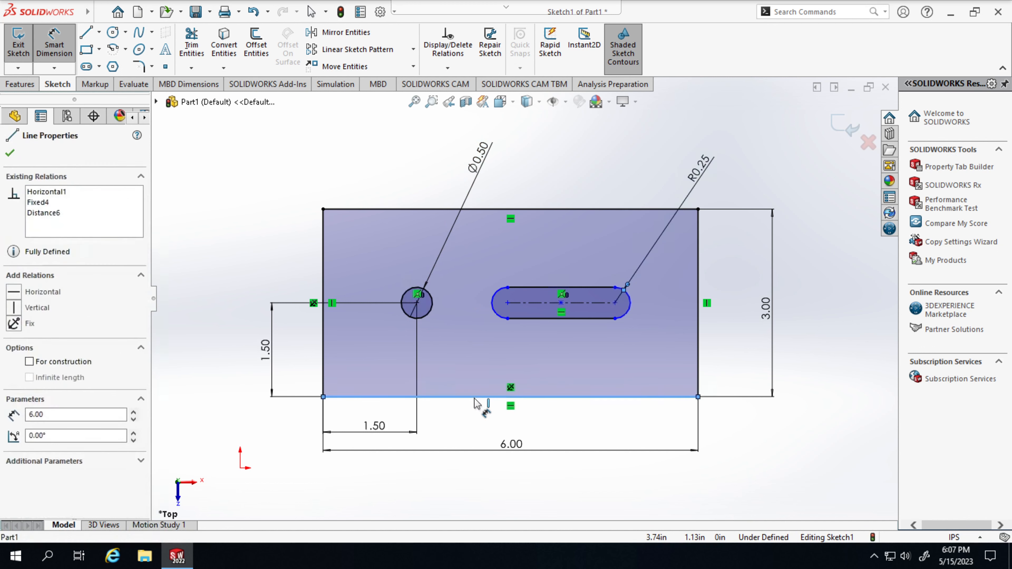
{"action": "left_click", "coordinate": [508, 303]}
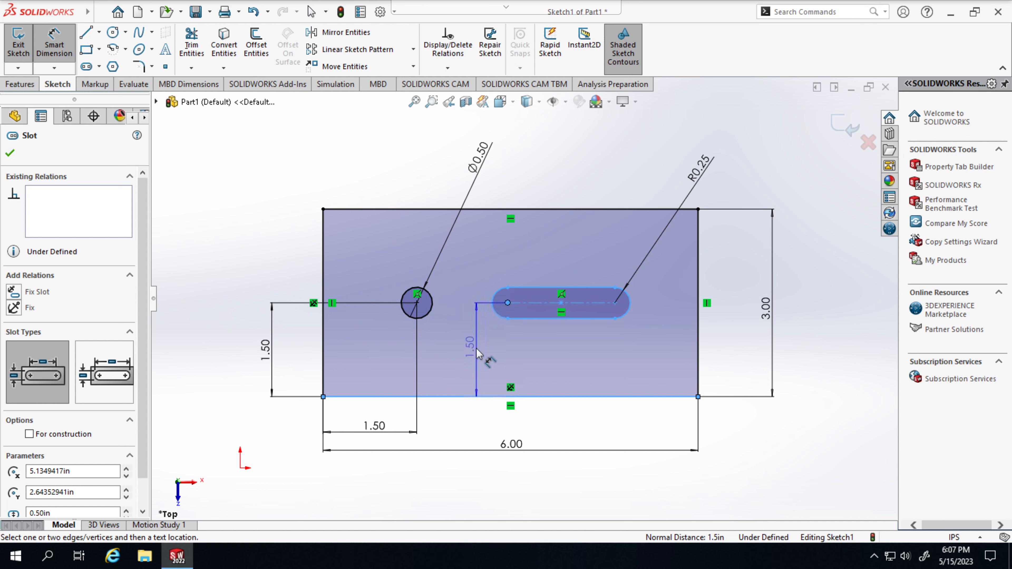
{"action": "left_click", "coordinate": [471, 353]}
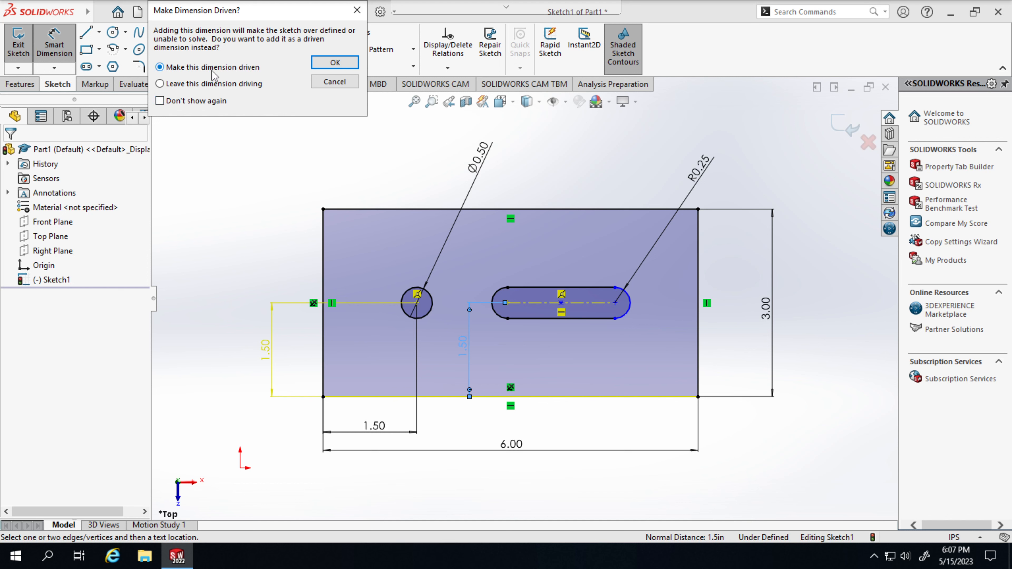
{"action": "left_click", "coordinate": [316, 67]}
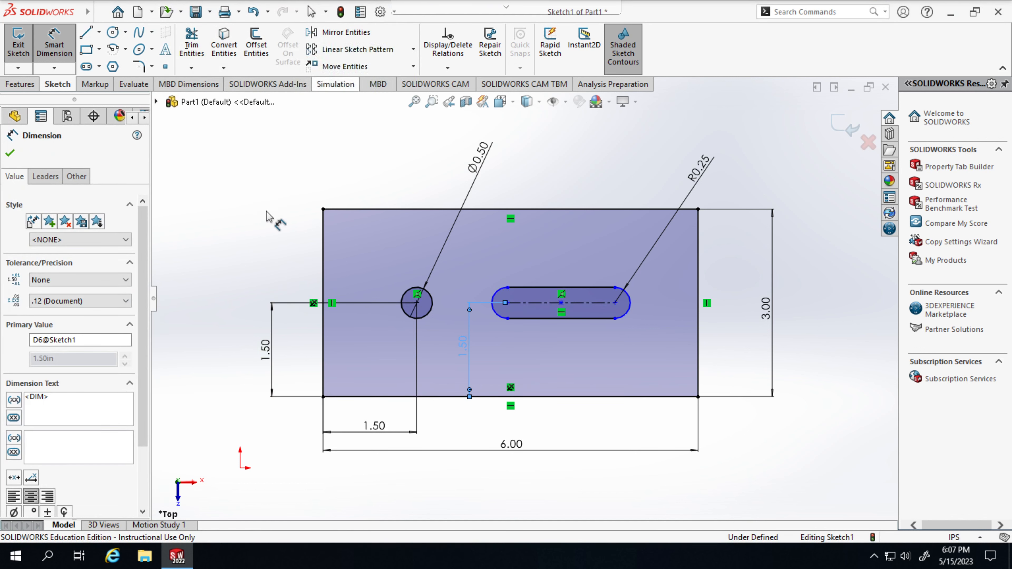
Try a hole-centre height of 1 in above the rectangle's bottom edge, and set it back to 1.5 in.
{"action": "left_click", "coordinate": [265, 350]}
{"action": "double_click", "coordinate": [265, 350]}
{"action": "type", "text": "1"}
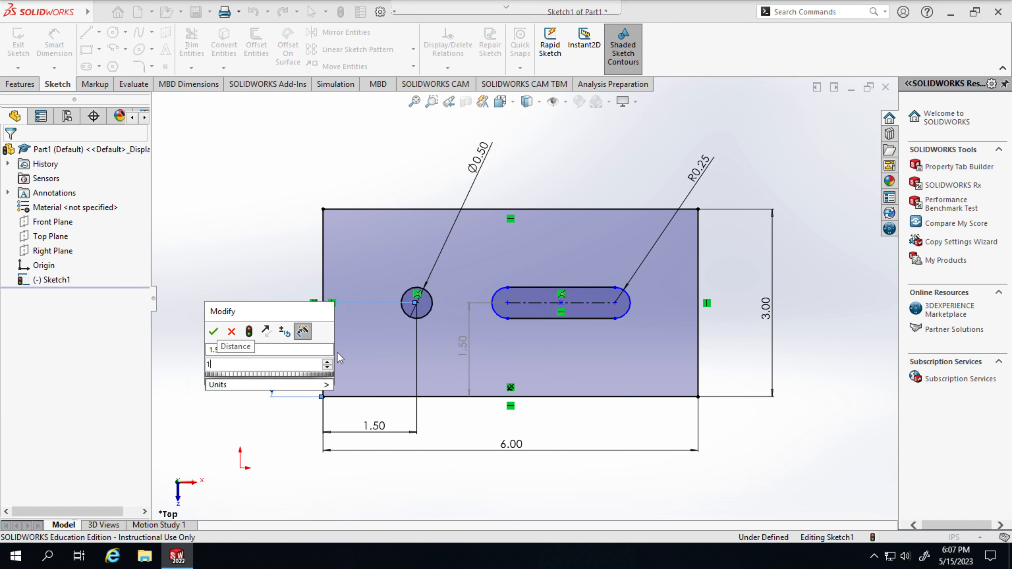
{"action": "key", "text": "Return"}
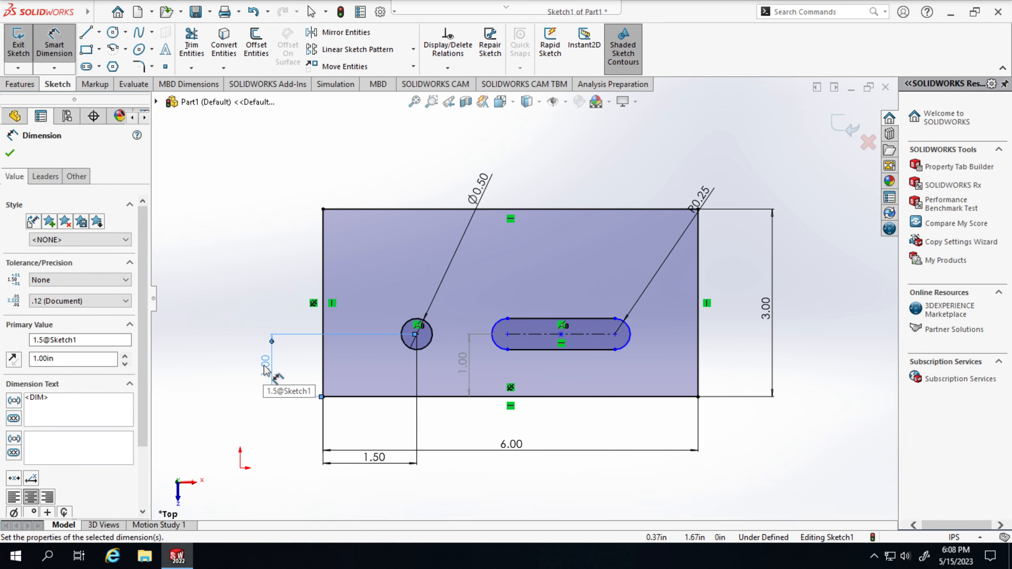
{"action": "double_click", "coordinate": [271, 370]}
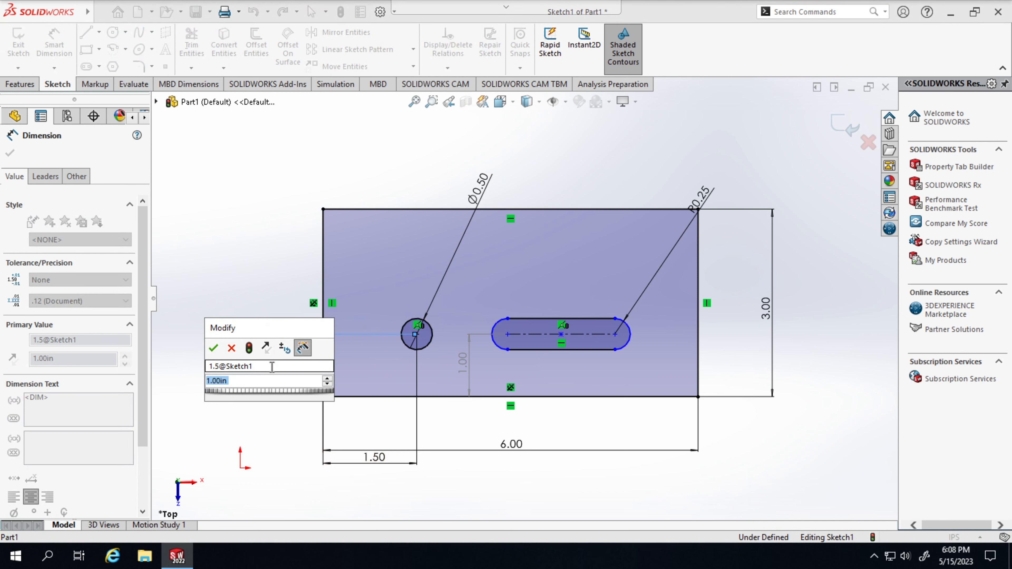
{"action": "type", "text": "1.5"}
{"action": "key", "text": "Return"}
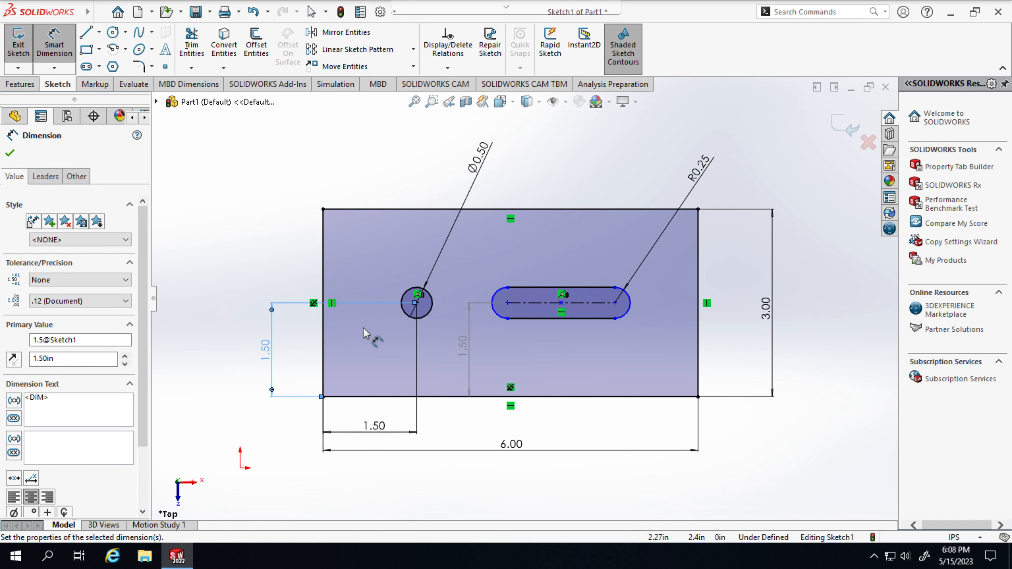
Dimension the horizontal distance from the rectangle's left edge to the slot's left arc centre as 3 in.
{"action": "left_click", "coordinate": [324, 335]}
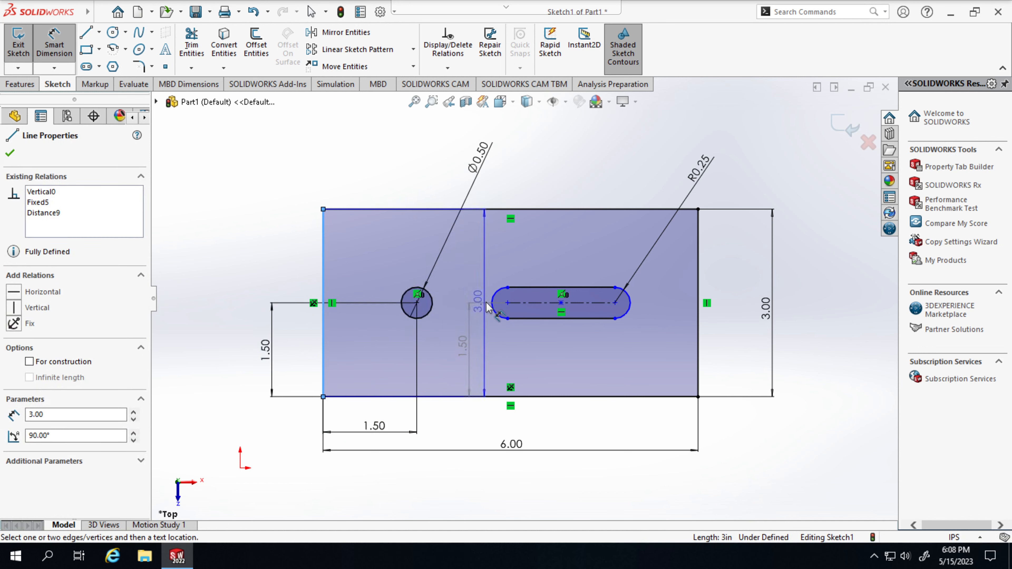
{"action": "left_click", "coordinate": [509, 304]}
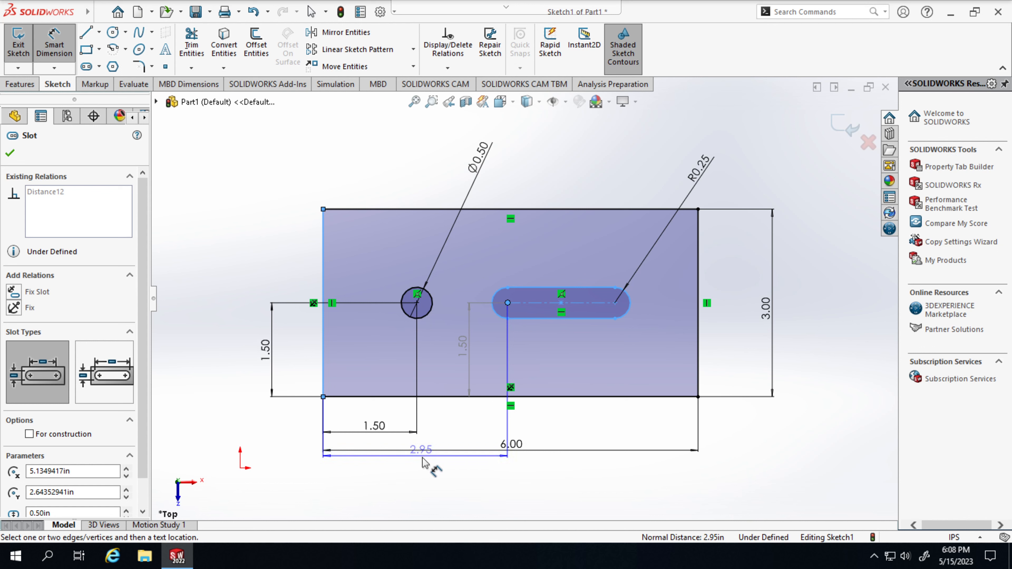
{"action": "left_click", "coordinate": [423, 462]}
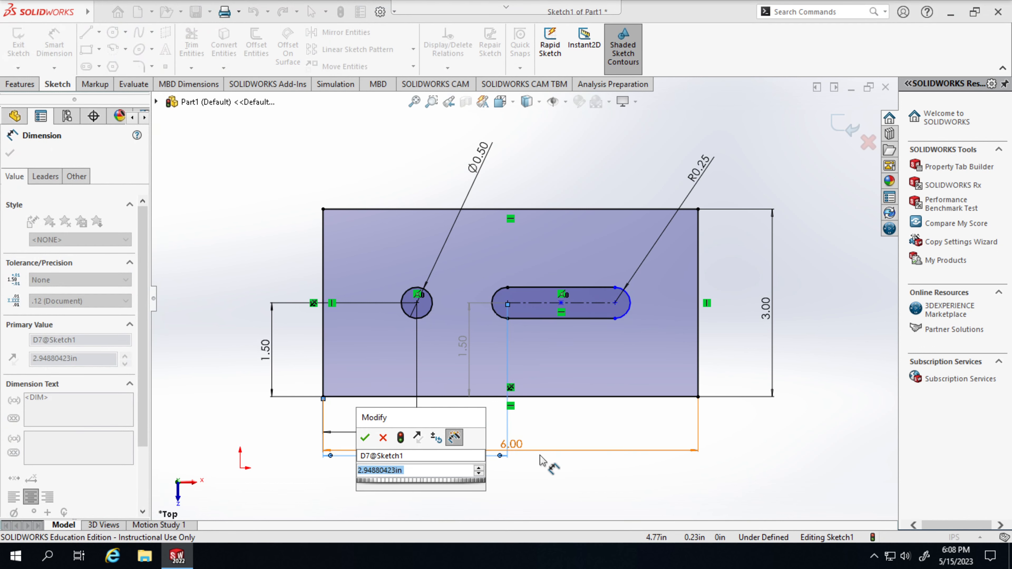
{"action": "type", "text": "3"}
{"action": "key", "text": "Return"}
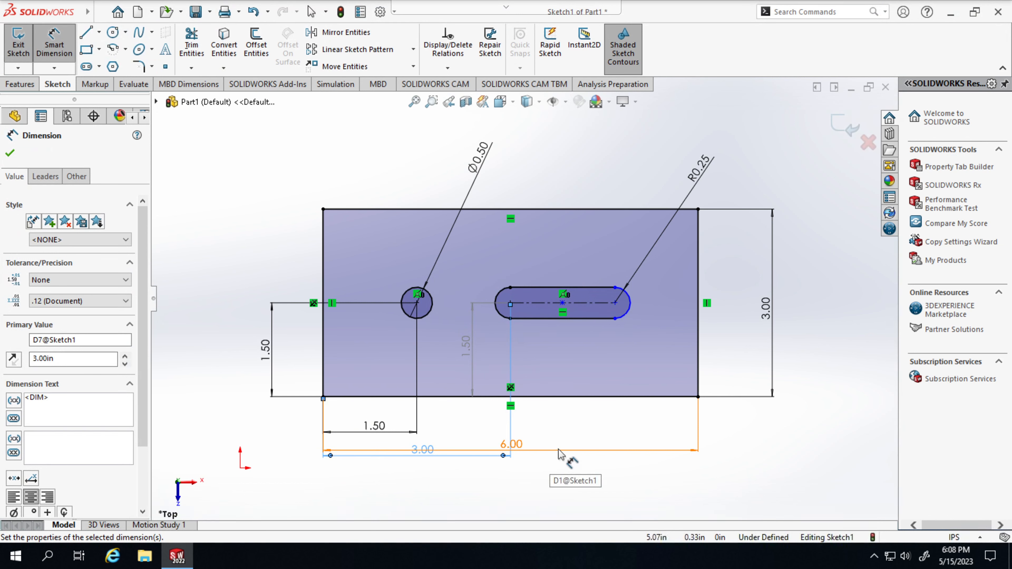
Move the rectangle's overall width dimension and the slot's horizontal position dimension farther below the rectangle so they are spaced apart.
{"action": "left_click_drag", "start_coordinate": [560, 456], "coordinate": [570, 490]}
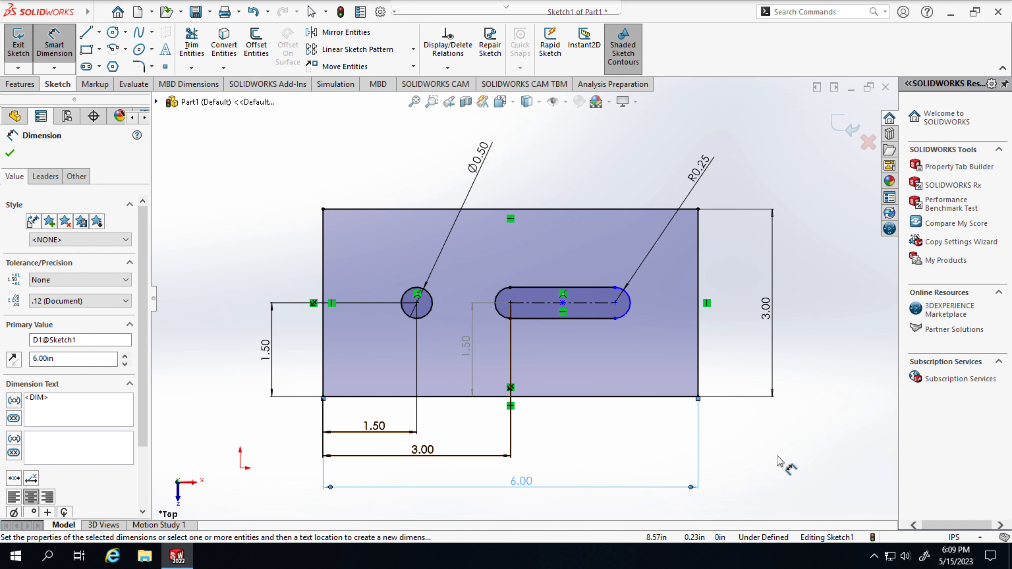
{"action": "left_click_drag", "start_coordinate": [480, 456], "coordinate": [478, 461]}
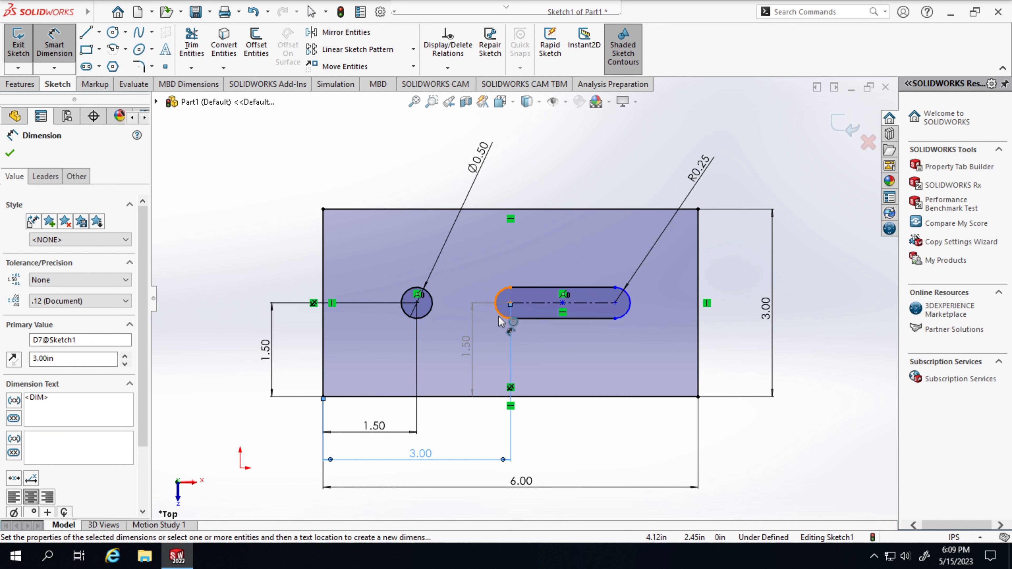
{"action": "left_click", "coordinate": [758, 546]}
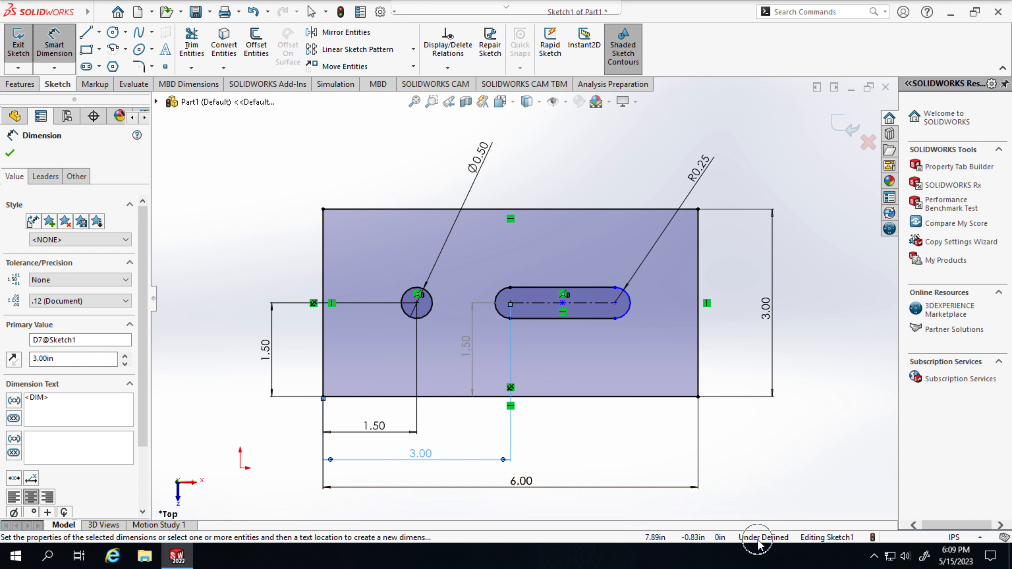
Dimension the distance between the slot's two arc centres as 1.5 in, placing the dimension below the rectangle.
{"action": "left_click", "coordinate": [630, 304]}
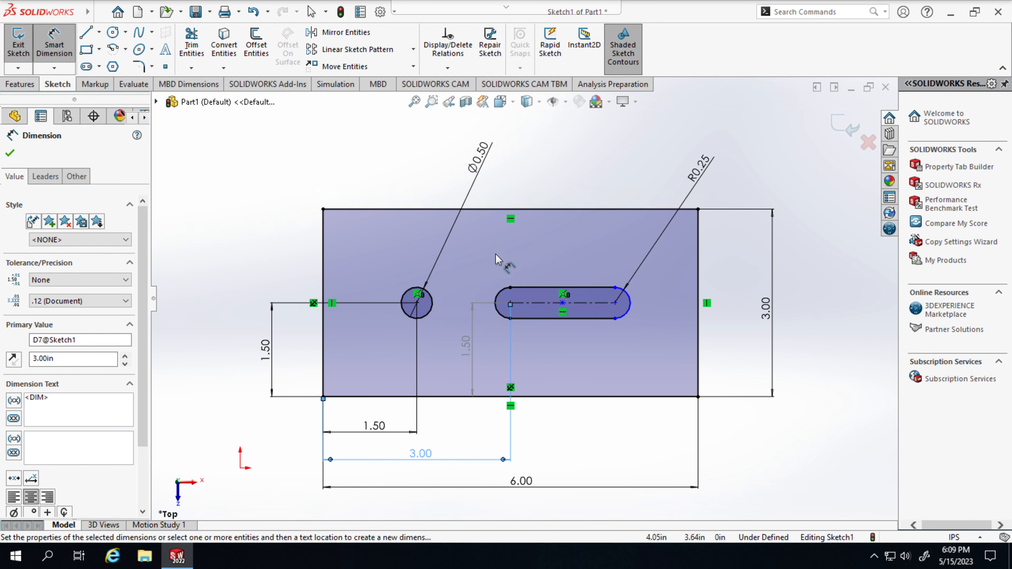
{"action": "left_click", "coordinate": [598, 318]}
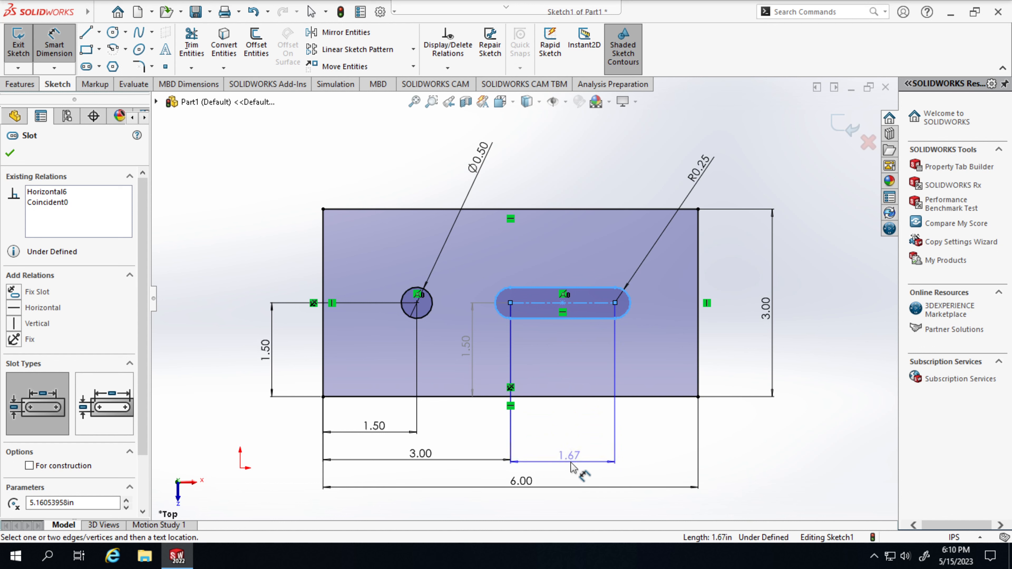
{"action": "left_click", "coordinate": [571, 464]}
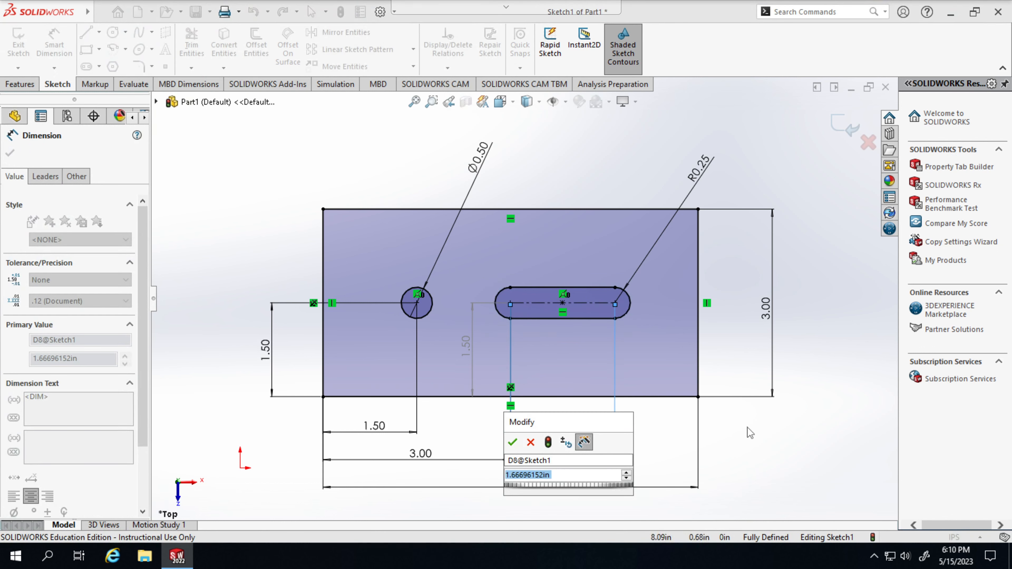
{"action": "type", "text": "1.5"}
{"action": "key", "text": "Return"}
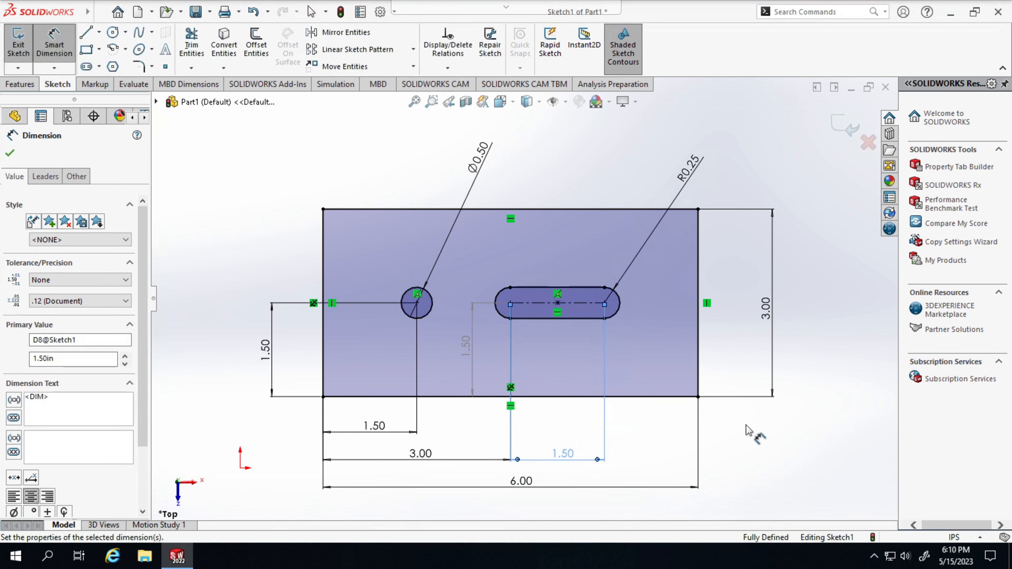